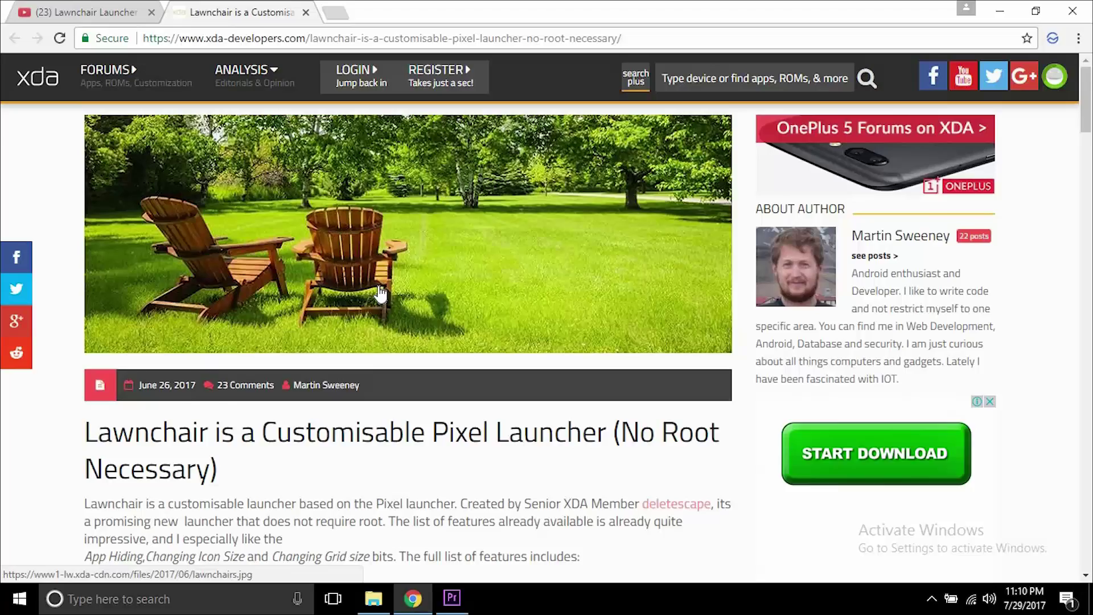
scroll(380, 286, down, 5)
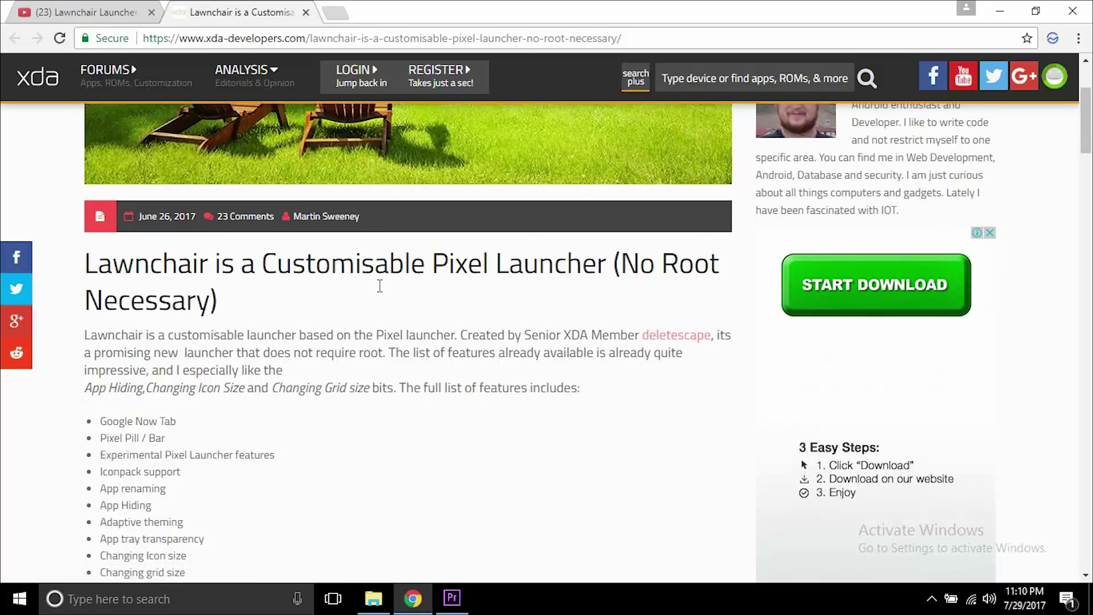
scroll(380, 286, down, 2)
scroll(380, 290, down, 2)
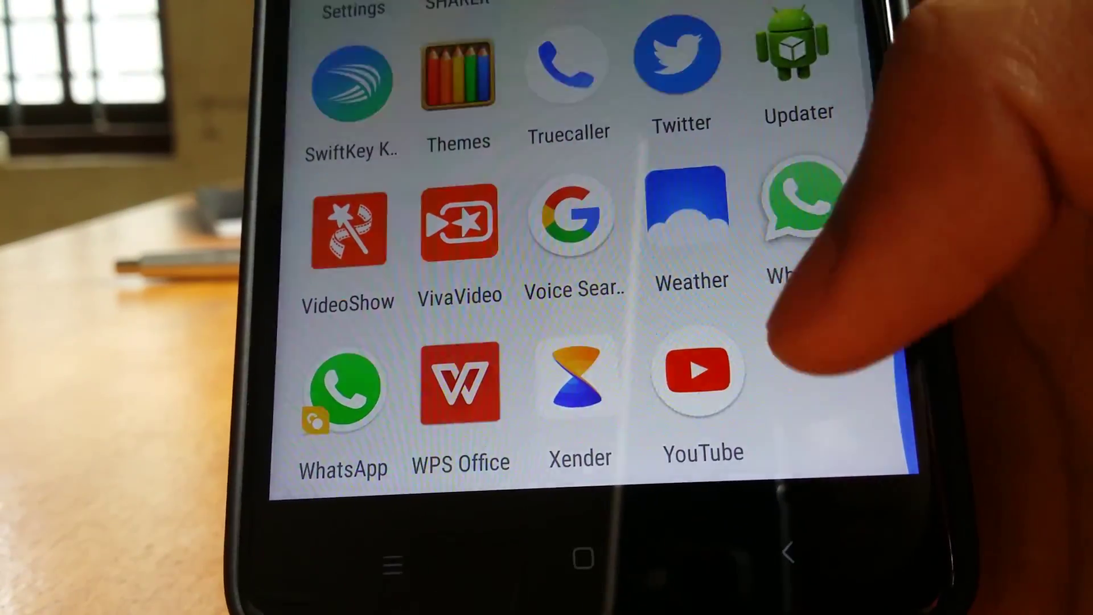
Bring up the Select app chooser for the two WhatsApp apps three times, dismissing it twice.
click(812, 213)
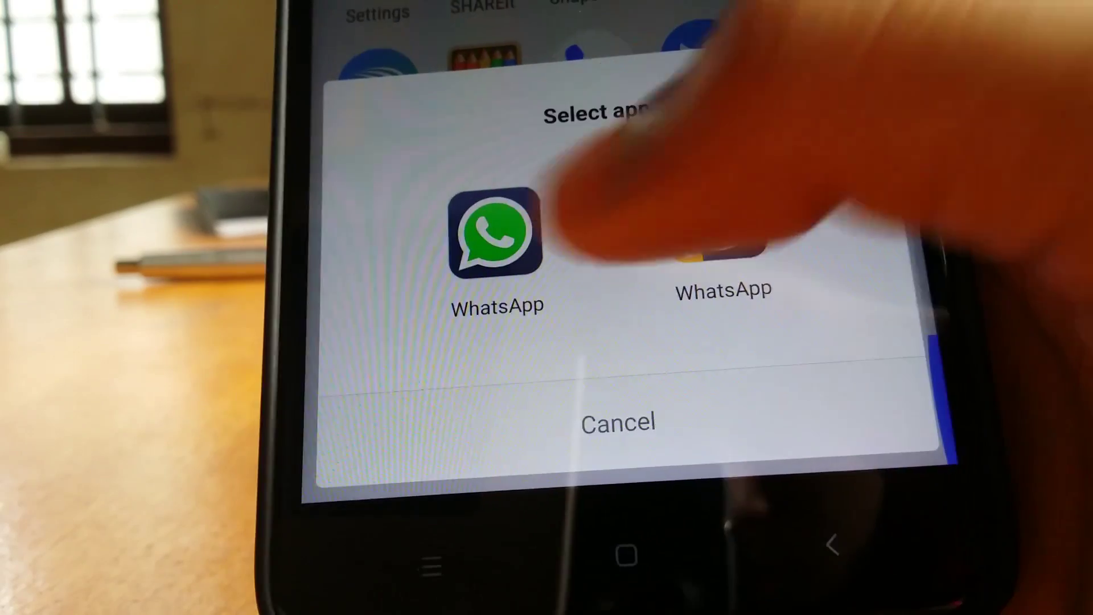
key(Escape)
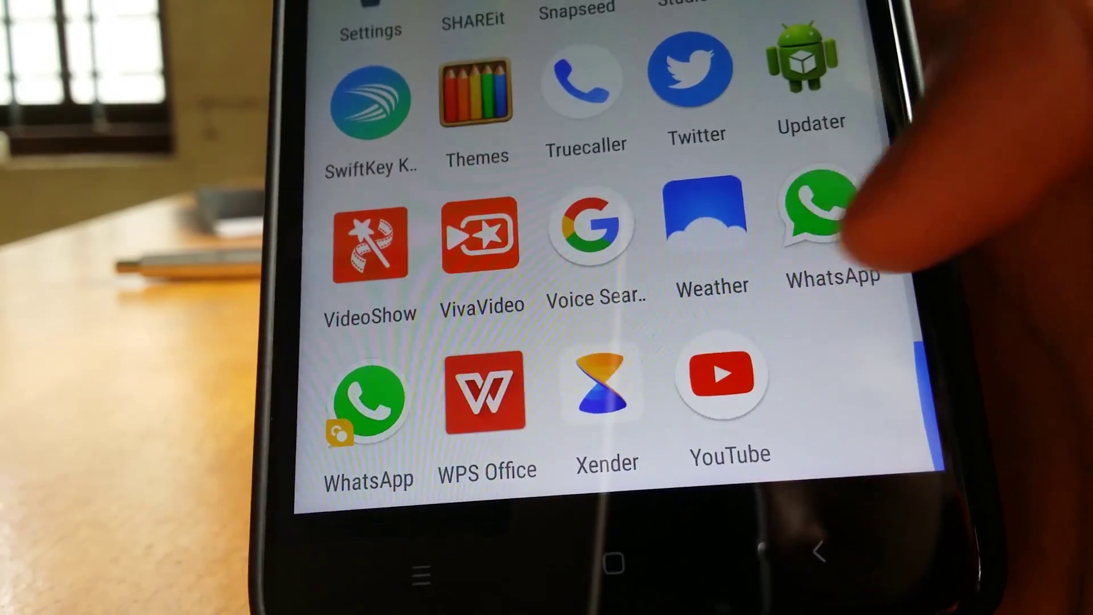
click(815, 209)
key(Escape)
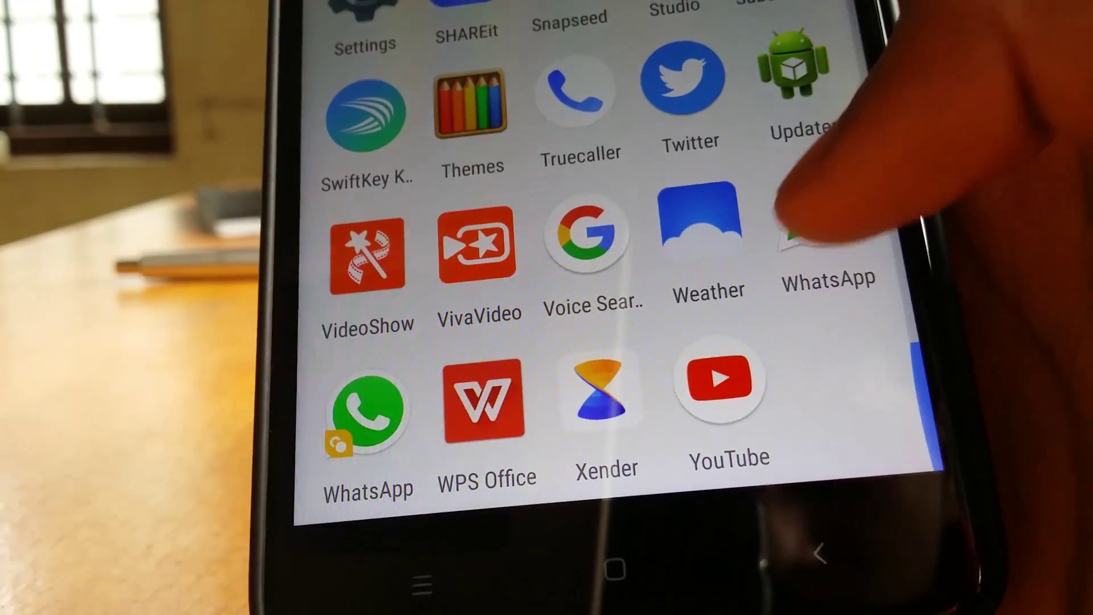
click(811, 222)
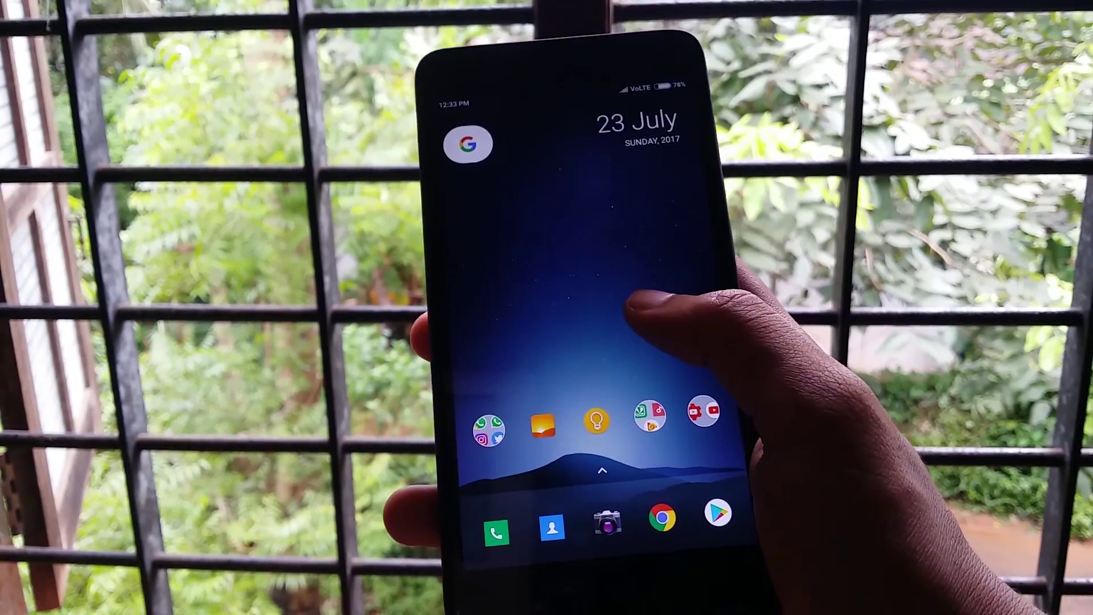
Uninstall Lawnchair from its App info page and confirm with OK.
click(649, 325)
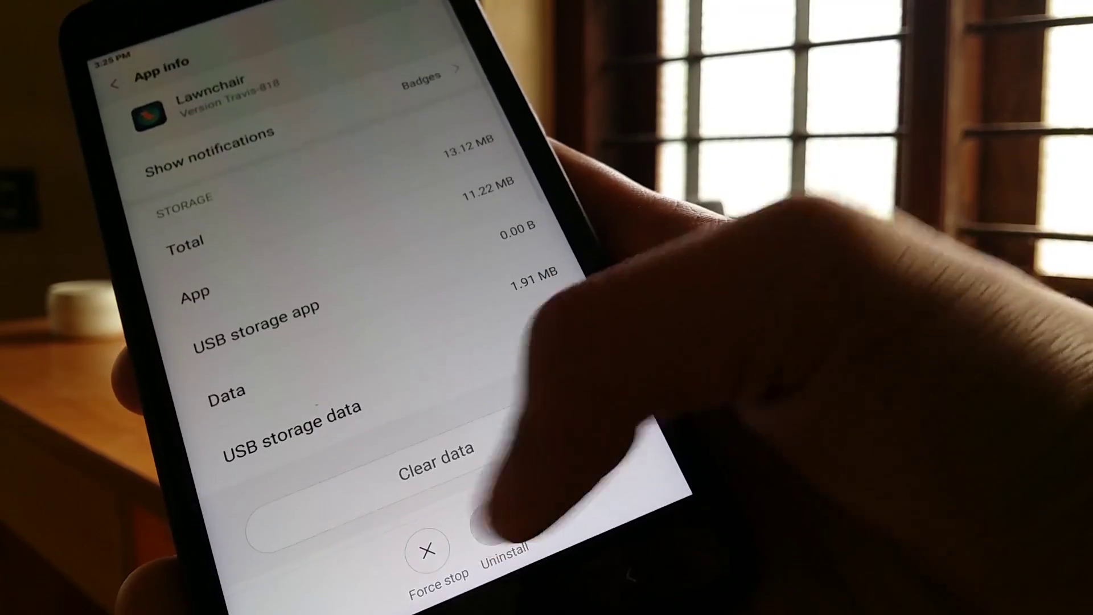
click(491, 526)
click(550, 482)
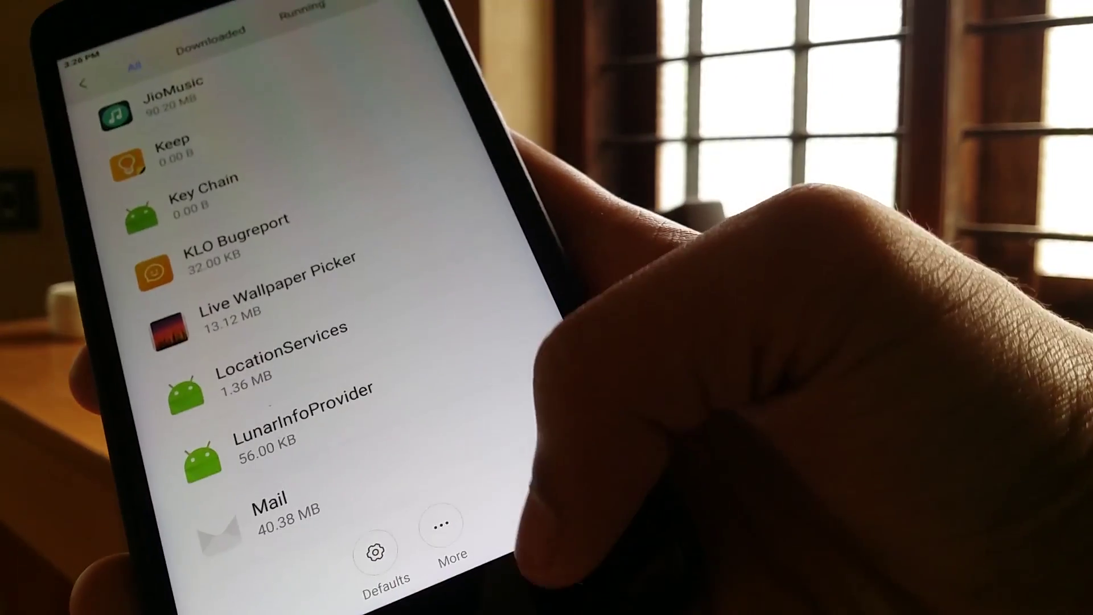
Choose Nova as the home launcher and preview its setup pages, returning to the welcome page.
click(583, 568)
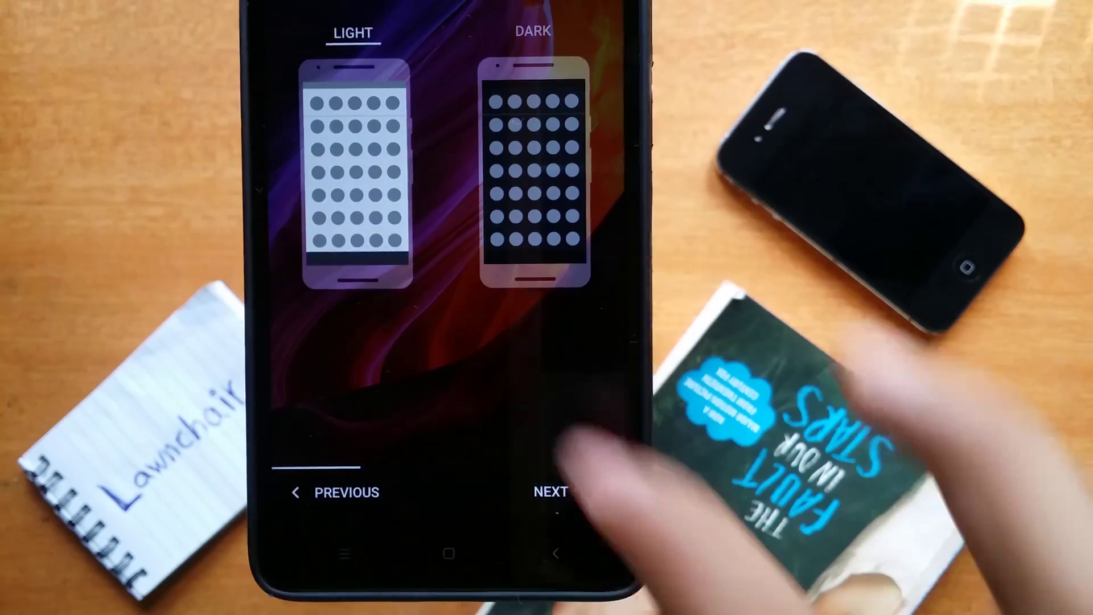
click(551, 493)
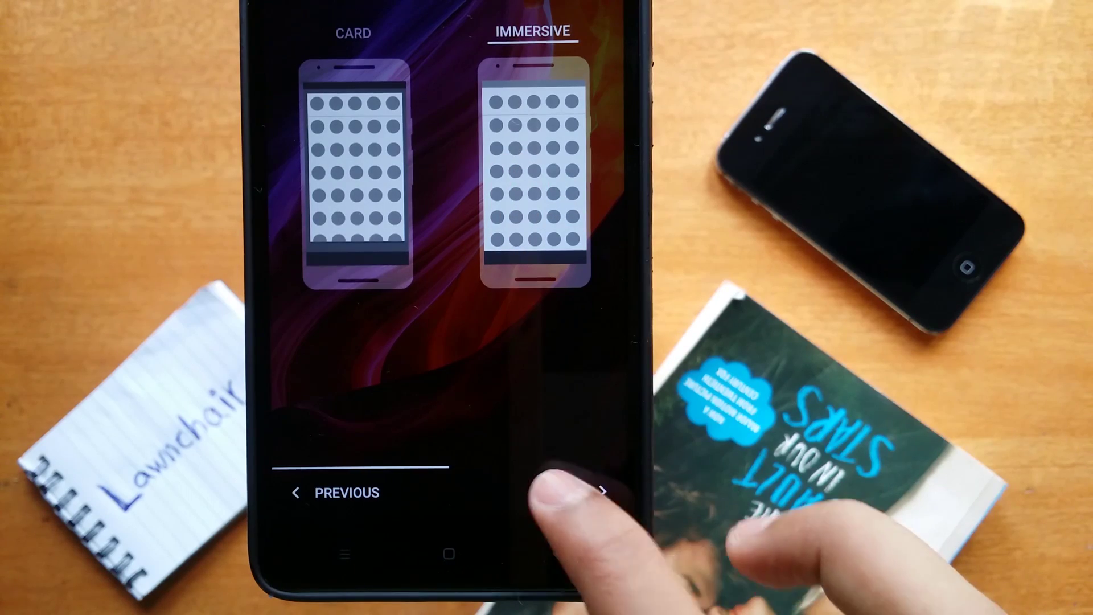
click(563, 491)
click(347, 492)
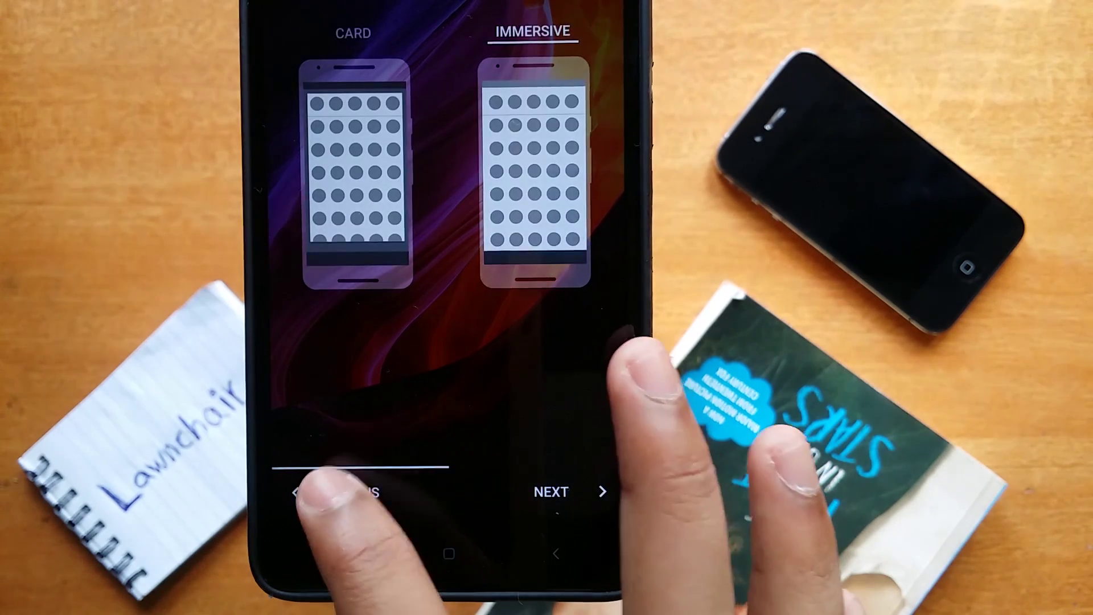
click(347, 492)
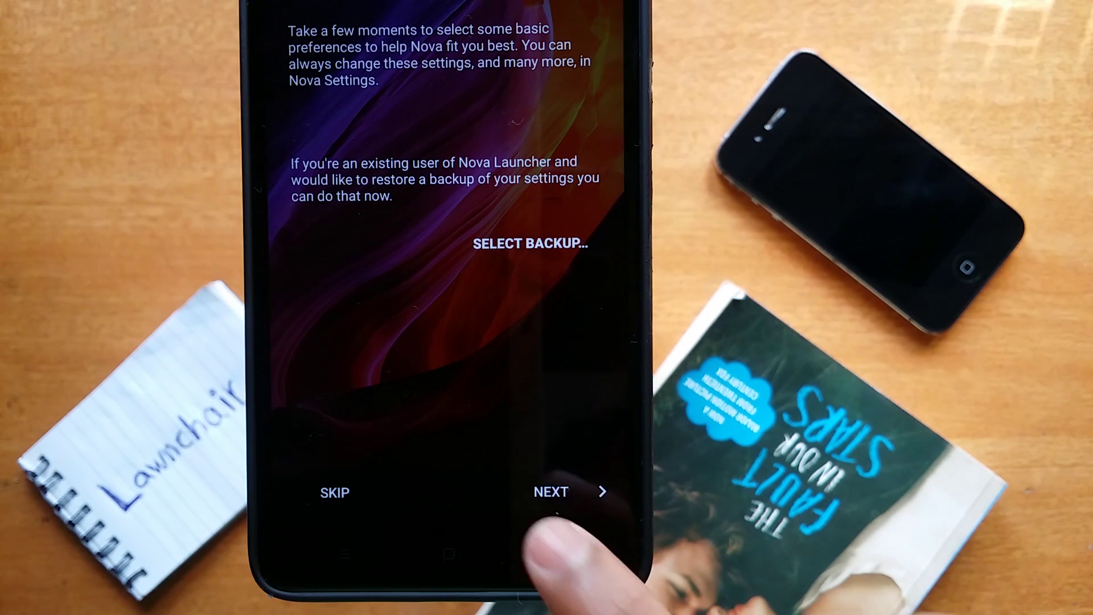
Advance past the Light/Dark and Card/Immersive pages and select Swipe Up to open the drawer.
click(550, 492)
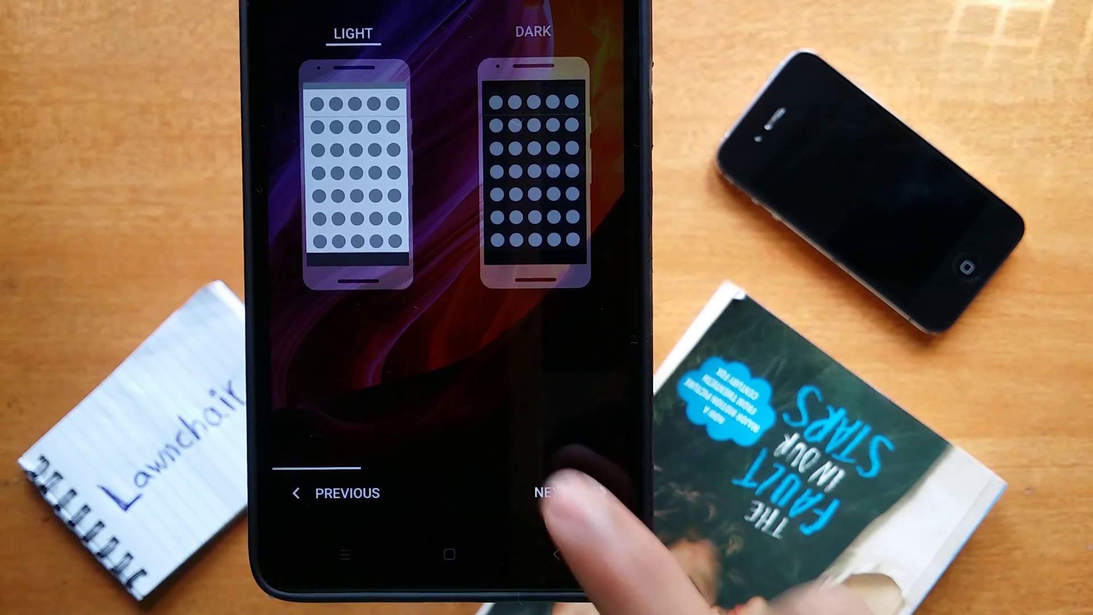
click(551, 492)
click(556, 491)
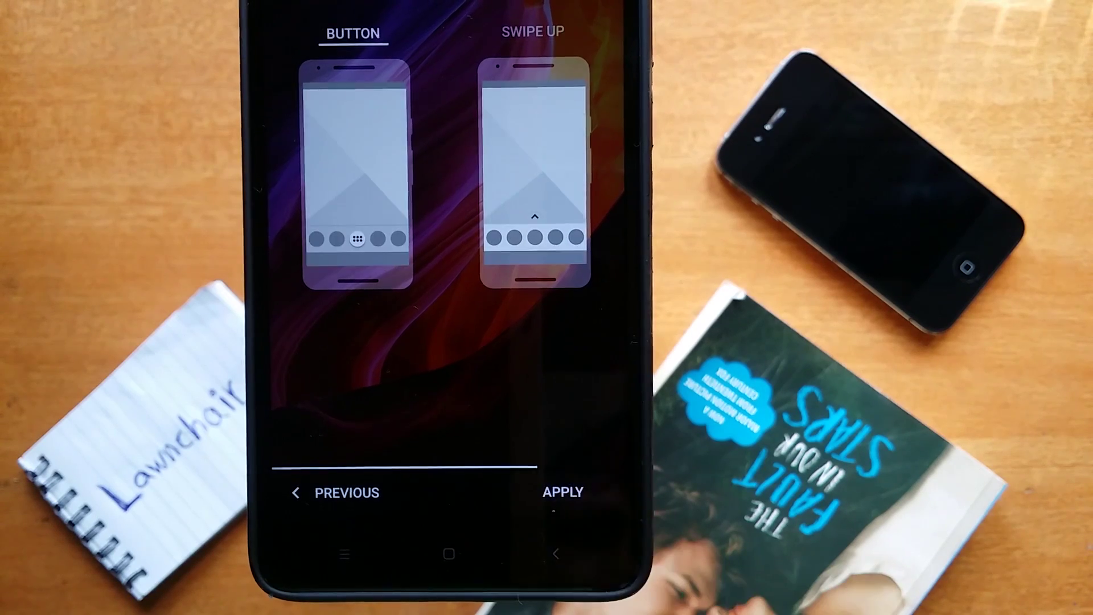
click(533, 171)
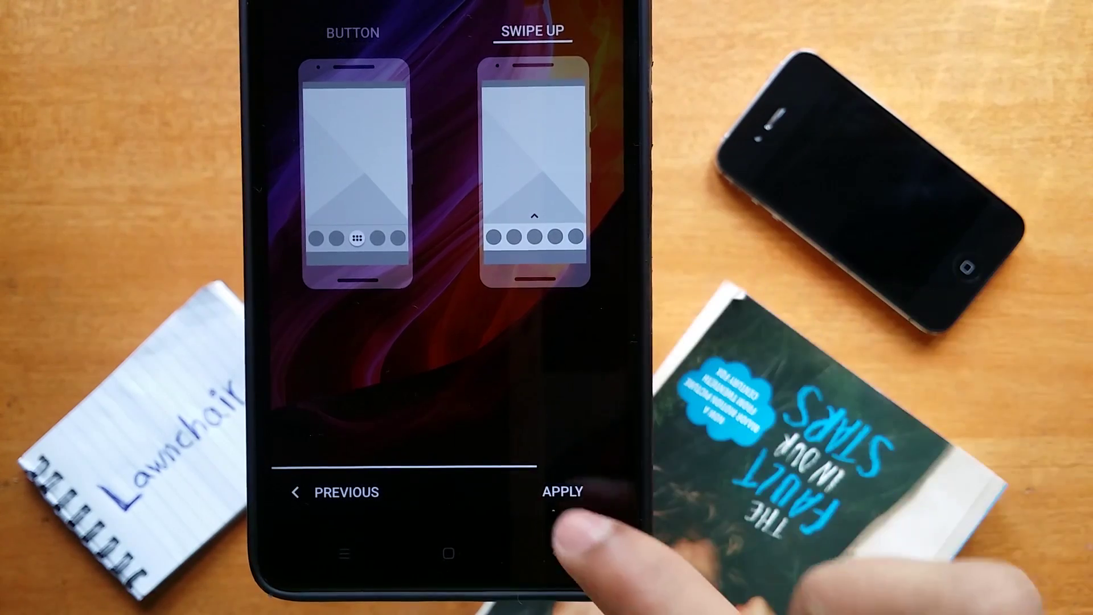
click(562, 492)
Reopen the app drawer, then reach Lawnchair's UI settings from the home screen options.
mouse_move(367, 239)
mouse_down()
mouse_move(367, 410)
mouse_move(367, 240)
mouse_up()
drag(367, 341, 368, 171)
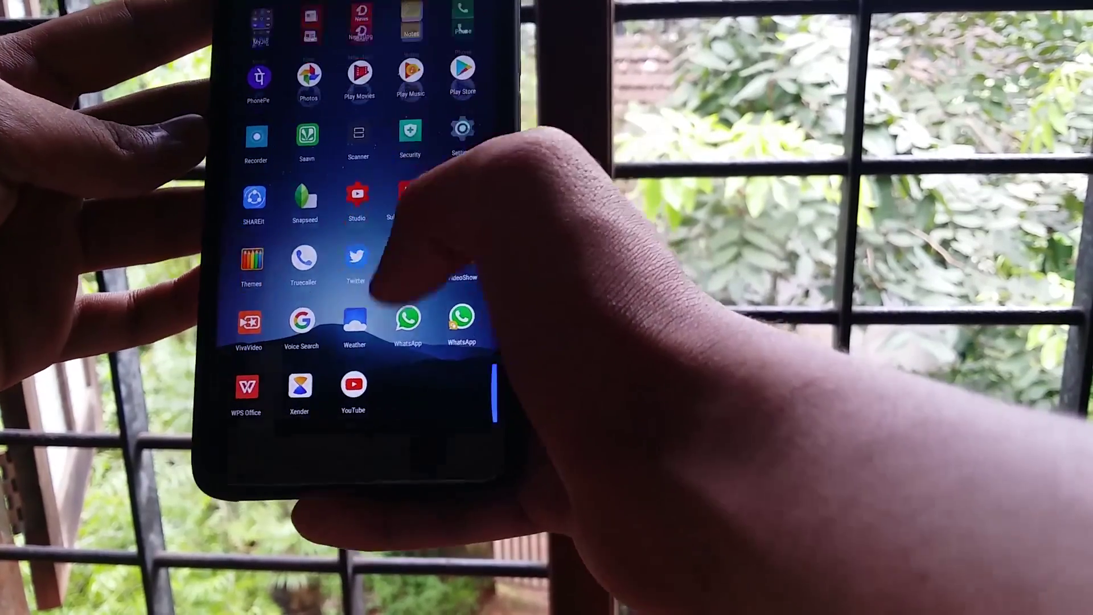
mouse_move(367, 214)
mouse_down()
mouse_move(367, 385)
mouse_move(402, 384)
mouse_up()
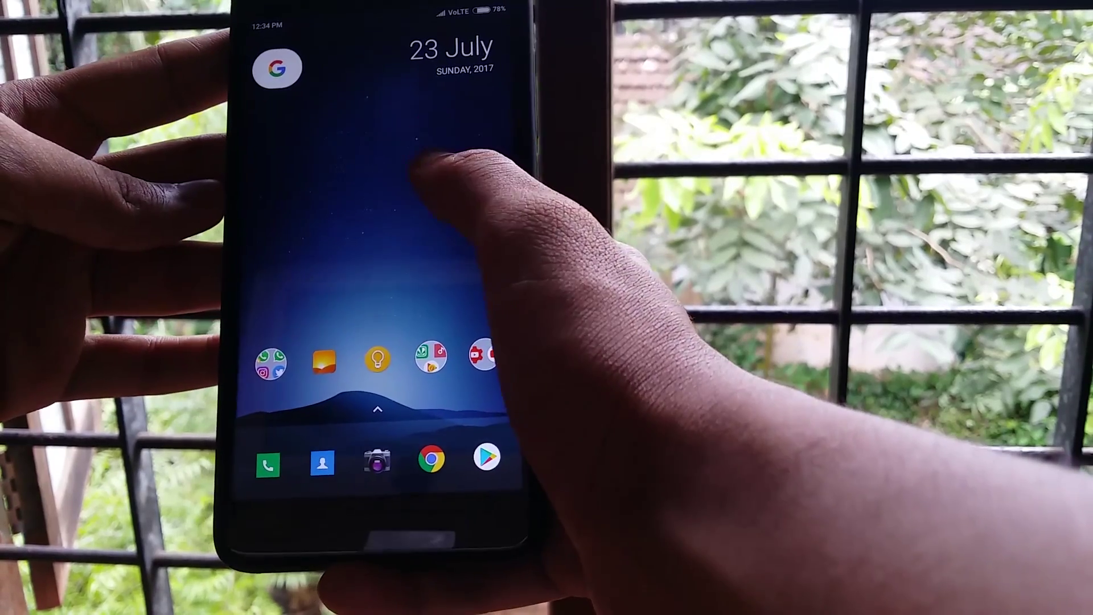
click(439, 179)
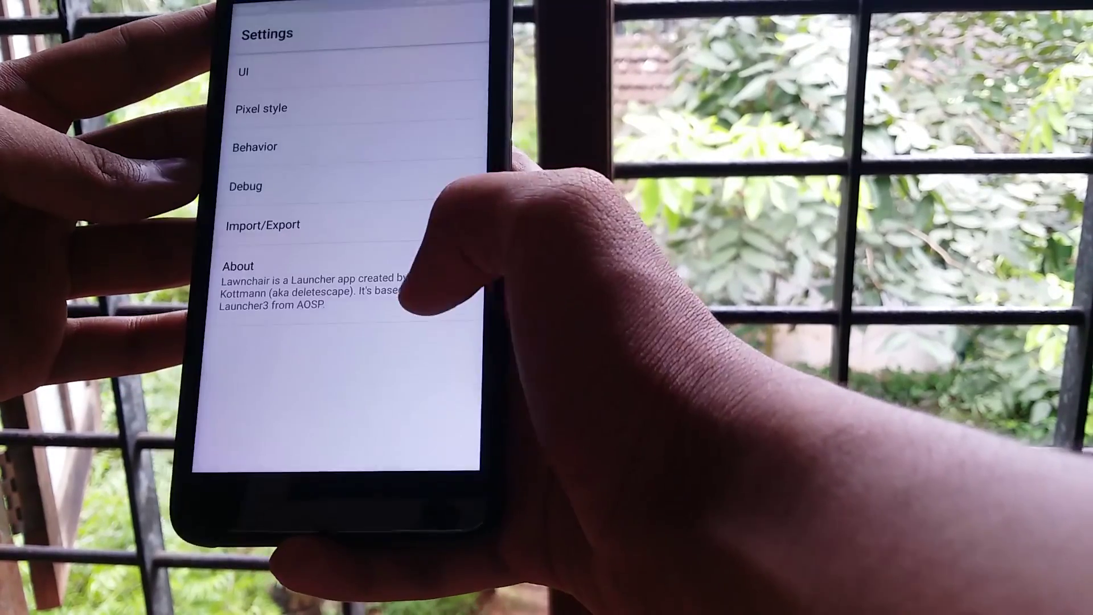
click(244, 72)
drag(388, 375, 410, 163)
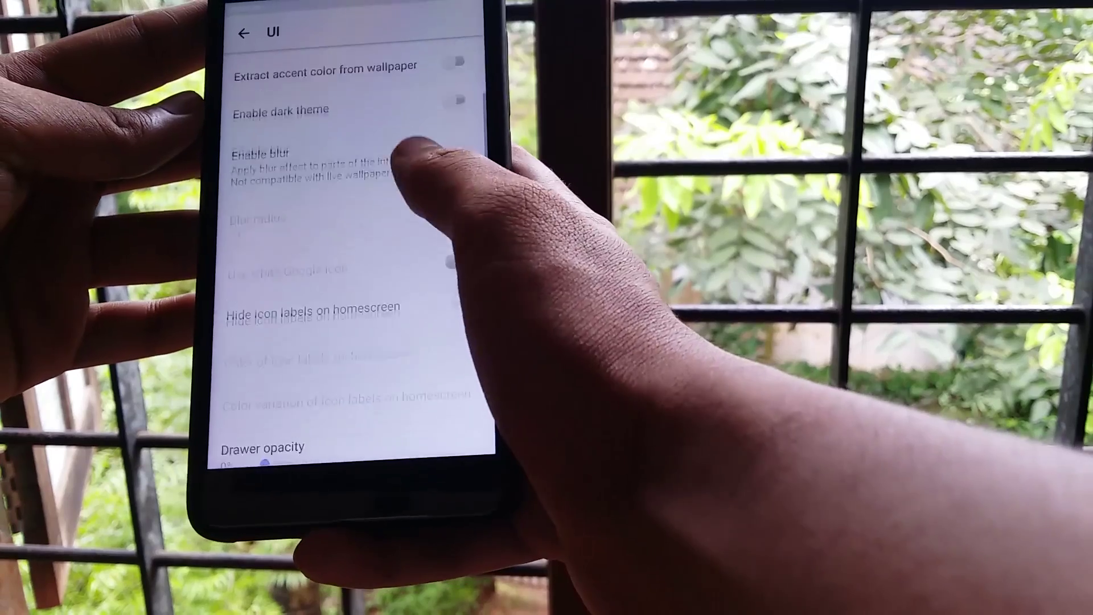
Set Drawer opacity to 61%, leave Number of columns unchanged, and adjust Icon scale.
drag(393, 308, 401, 213)
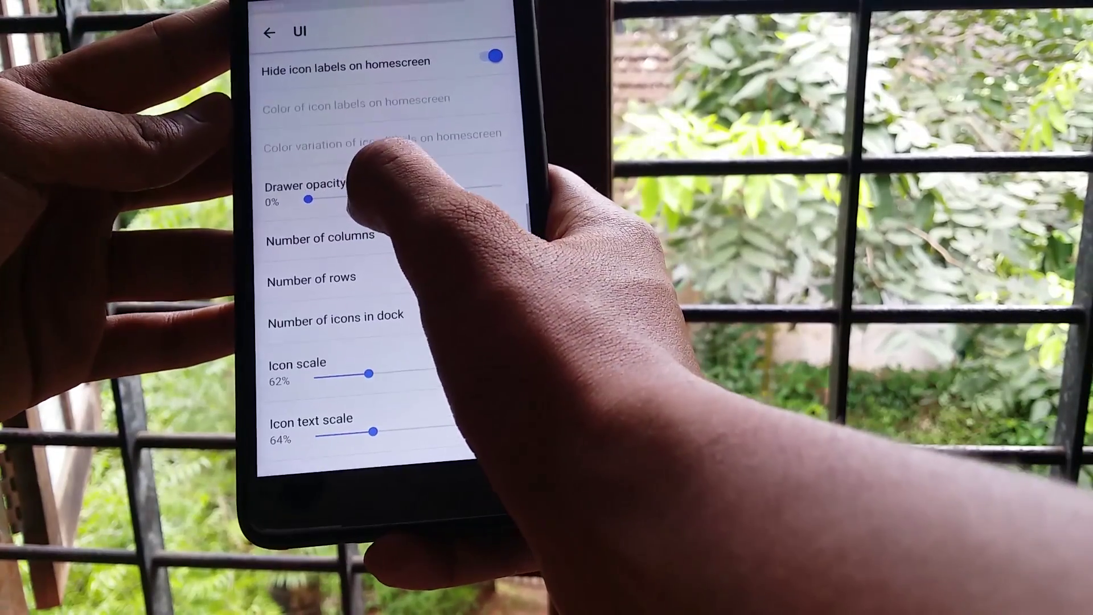
drag(402, 202, 415, 202)
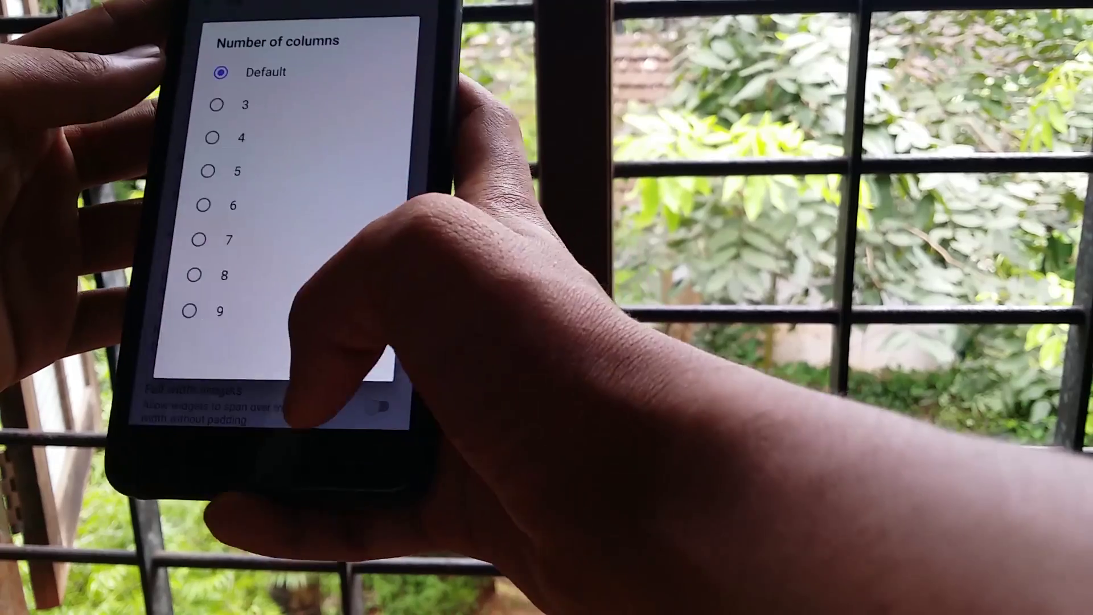
click(325, 478)
drag(384, 290, 380, 213)
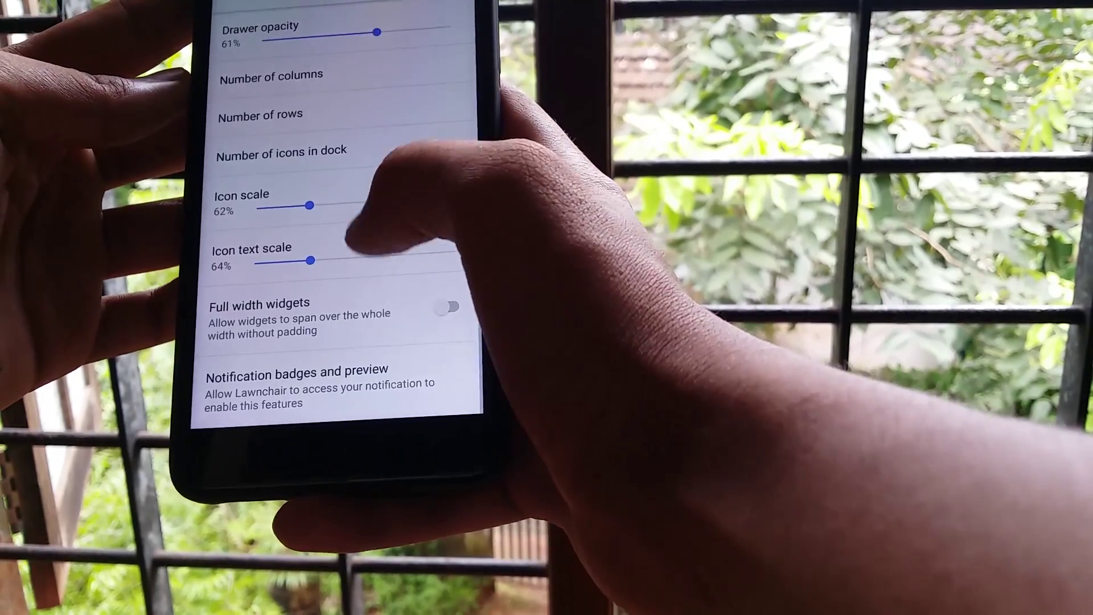
mouse_move(311, 208)
mouse_down()
mouse_move(453, 206)
mouse_move(281, 215)
mouse_up()
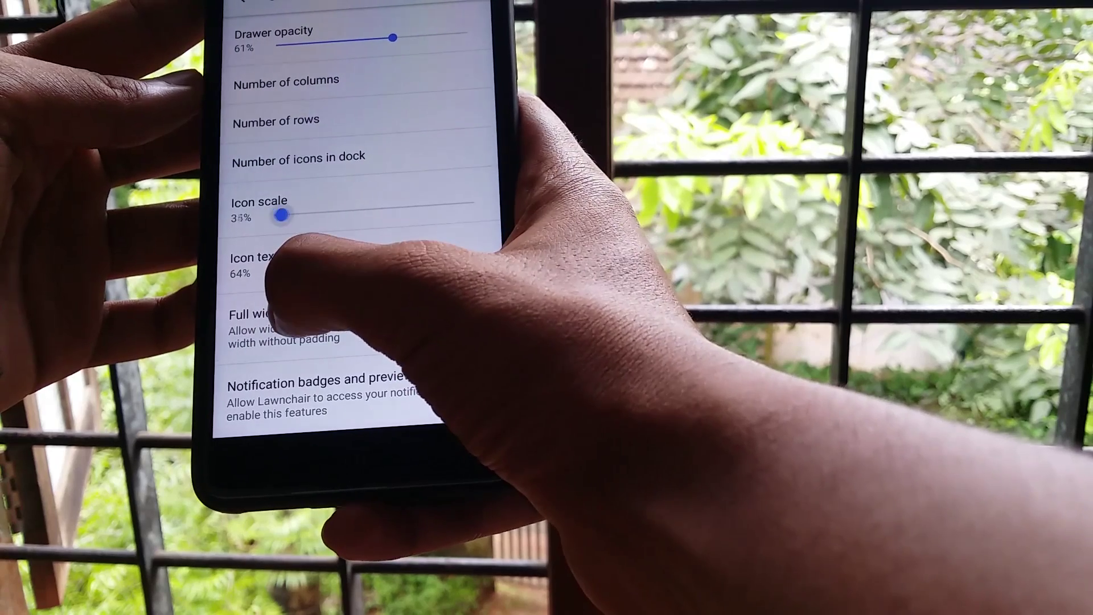